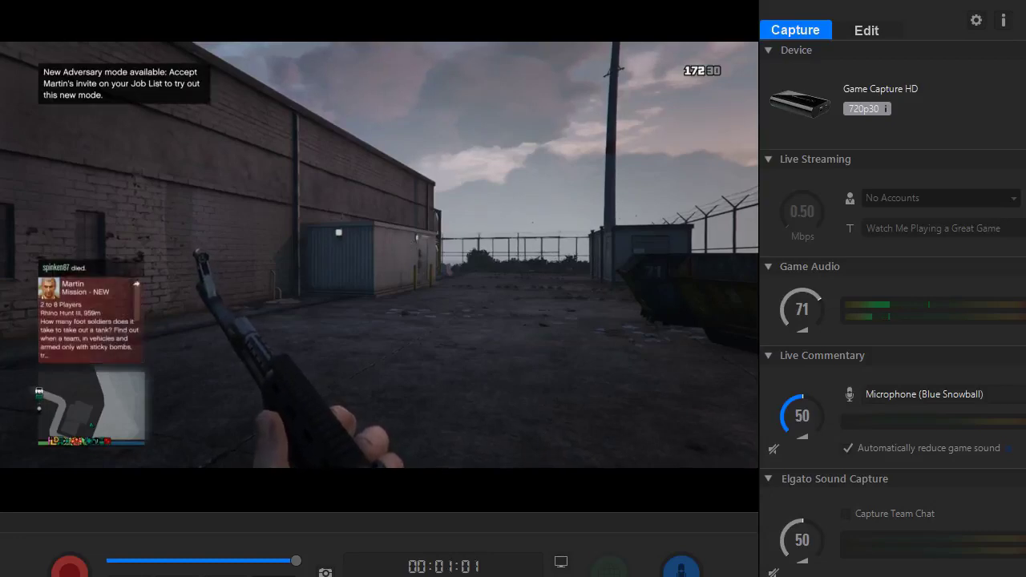
Enable Stream Command in the capture preferences and apply the change.
left_click(972, 22)
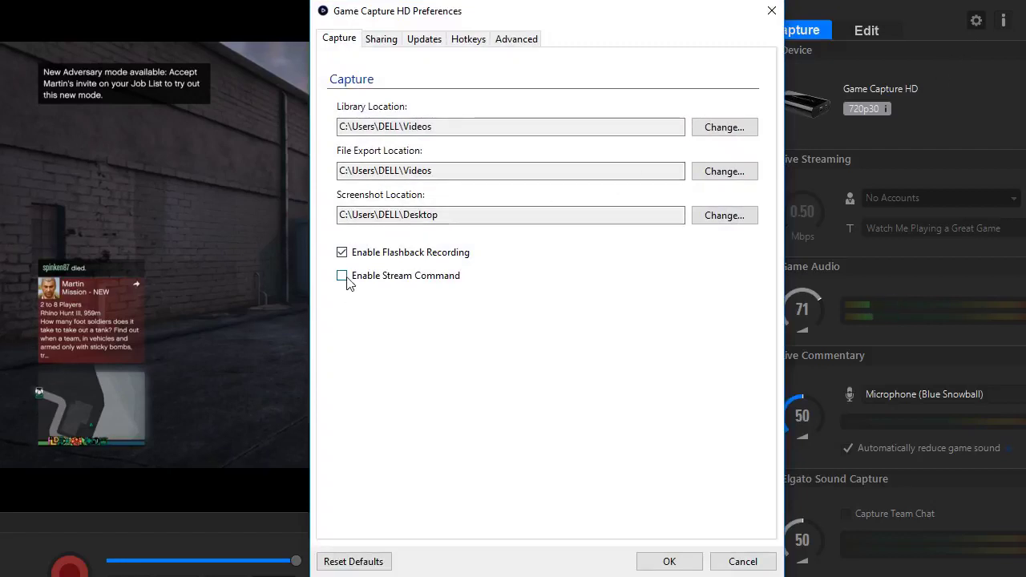
left_click(343, 276)
left_click(601, 328)
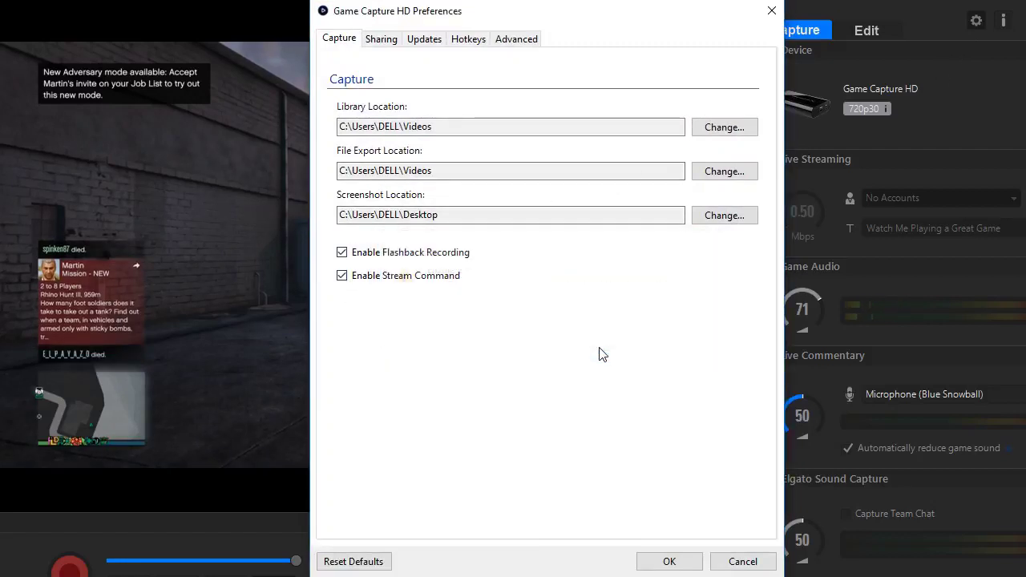
left_click(669, 562)
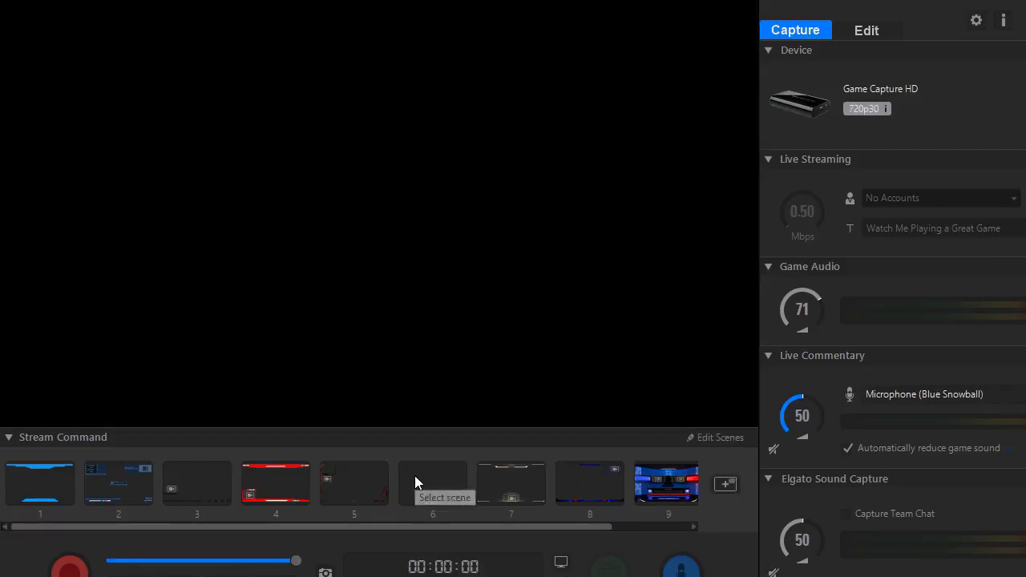
Add the Facecameblue-markleng1 image from the Desktop as an overlay in scene 6 and fit it to the whole preview.
left_click(419, 479)
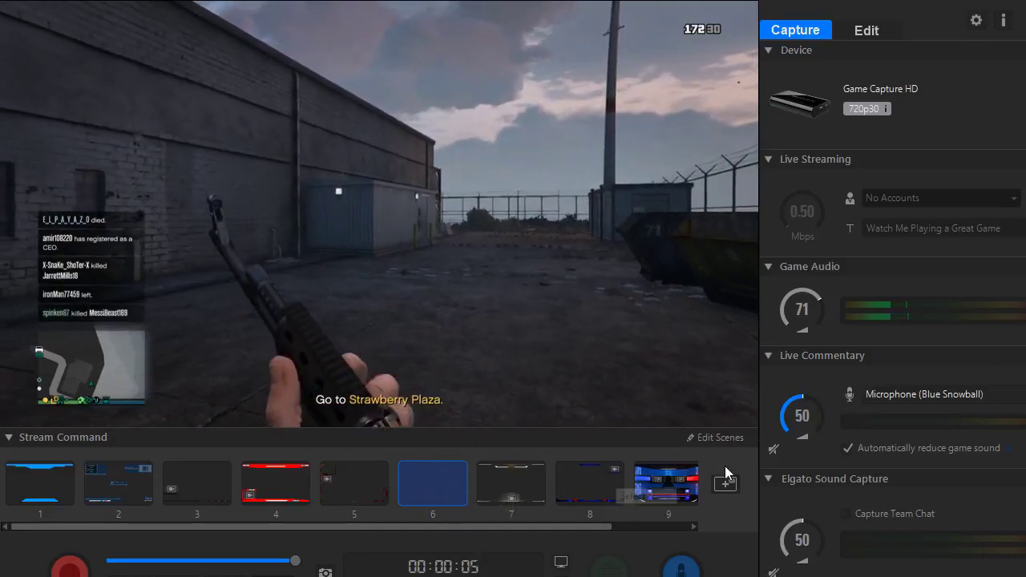
left_click(722, 438)
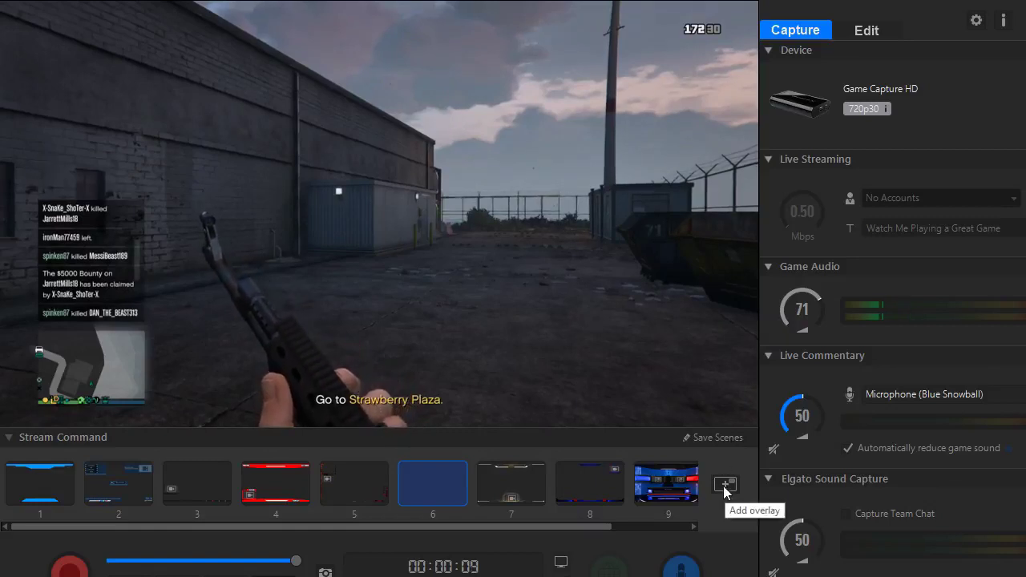
left_click(725, 485)
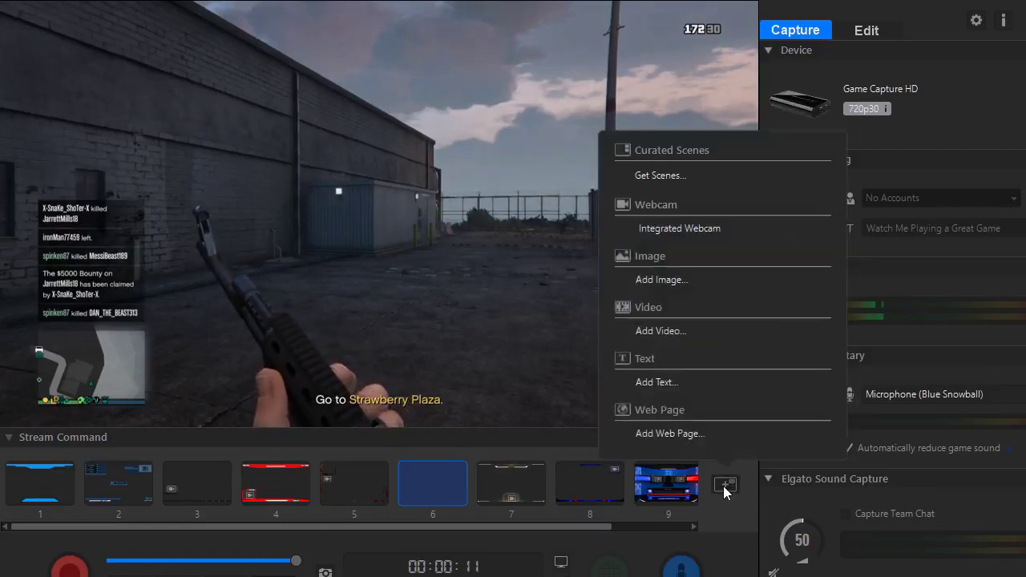
left_click(660, 280)
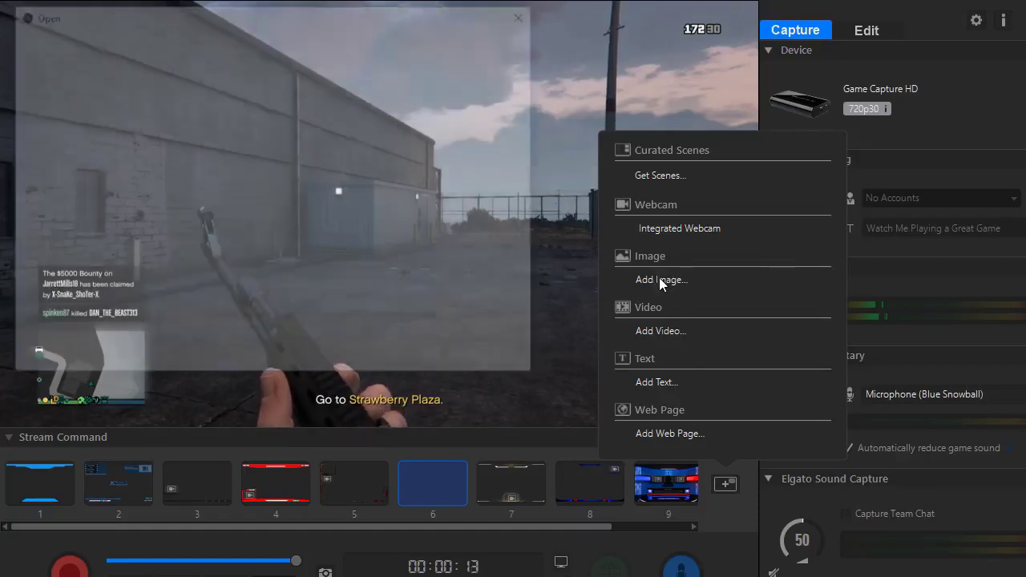
scroll(56, 136, "up", 5)
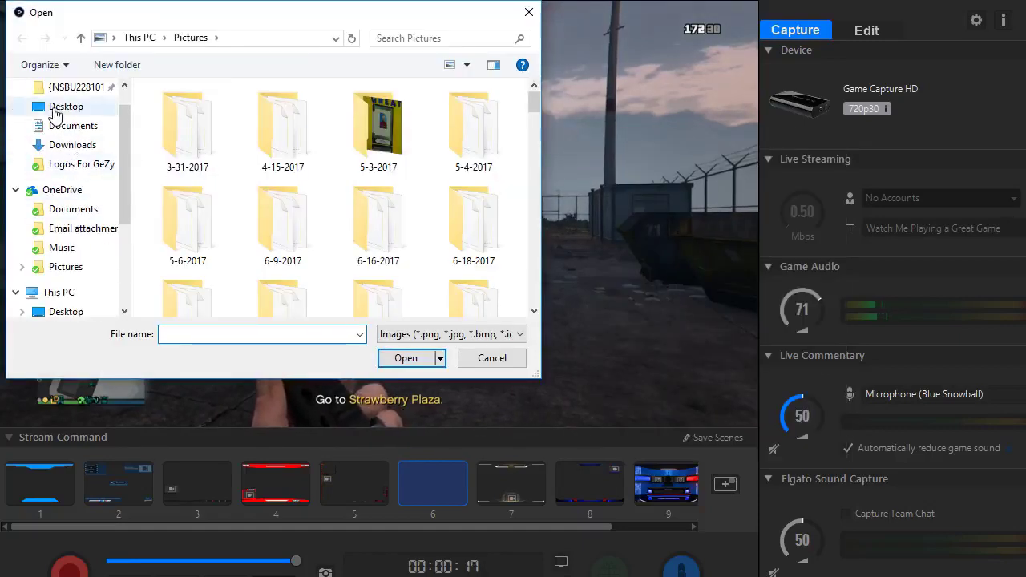
left_click(60, 139)
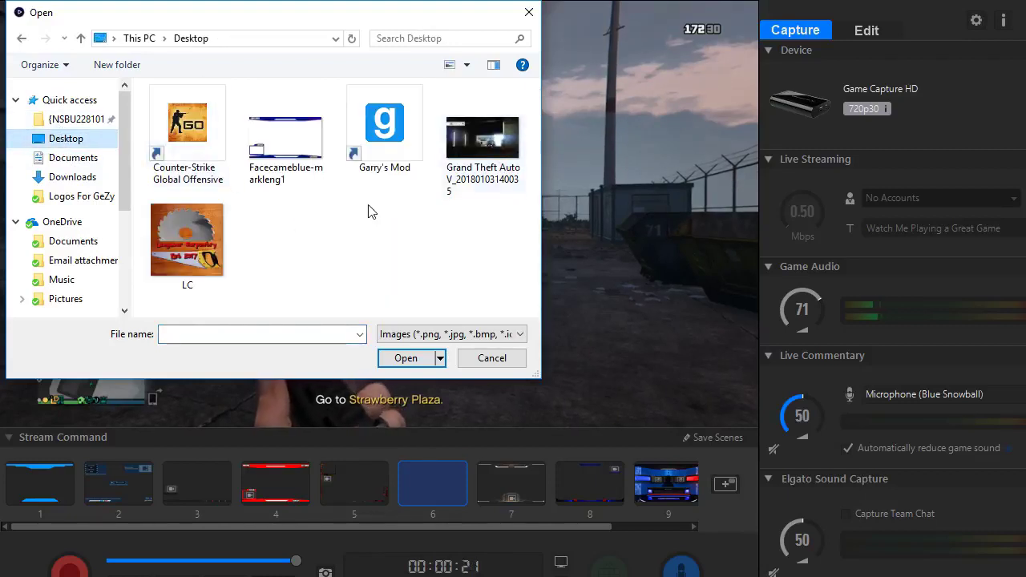
double_click(311, 151)
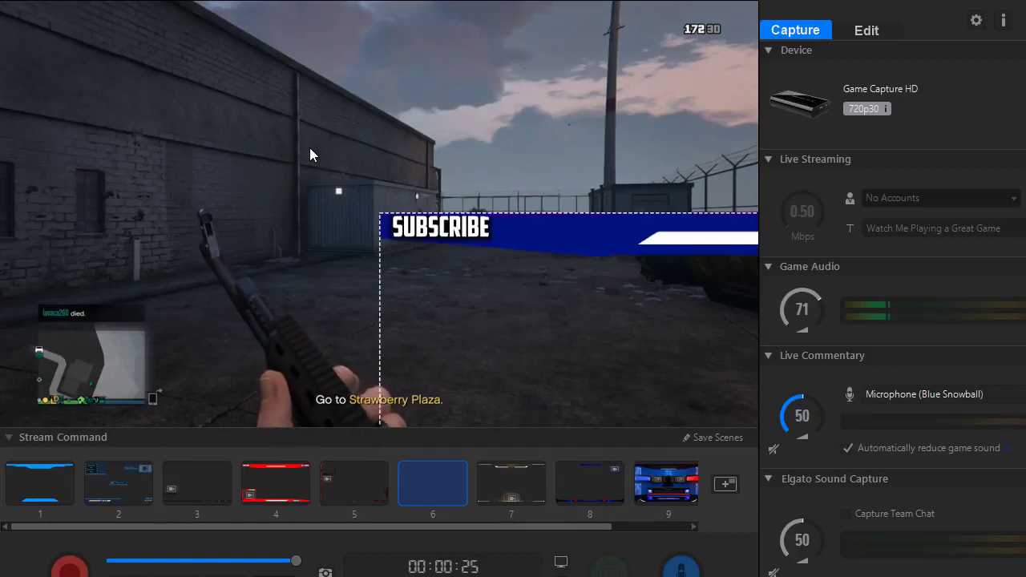
left_click_drag(245, 107, 261, 36)
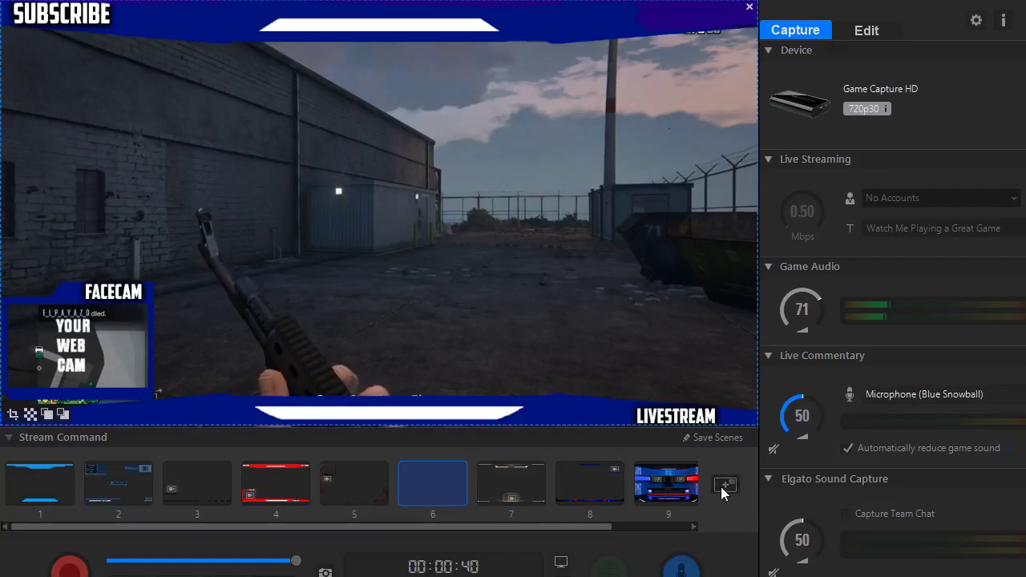
Look over the overlay types that can be added, and save scene 6 with its image overlay.
left_click(724, 485)
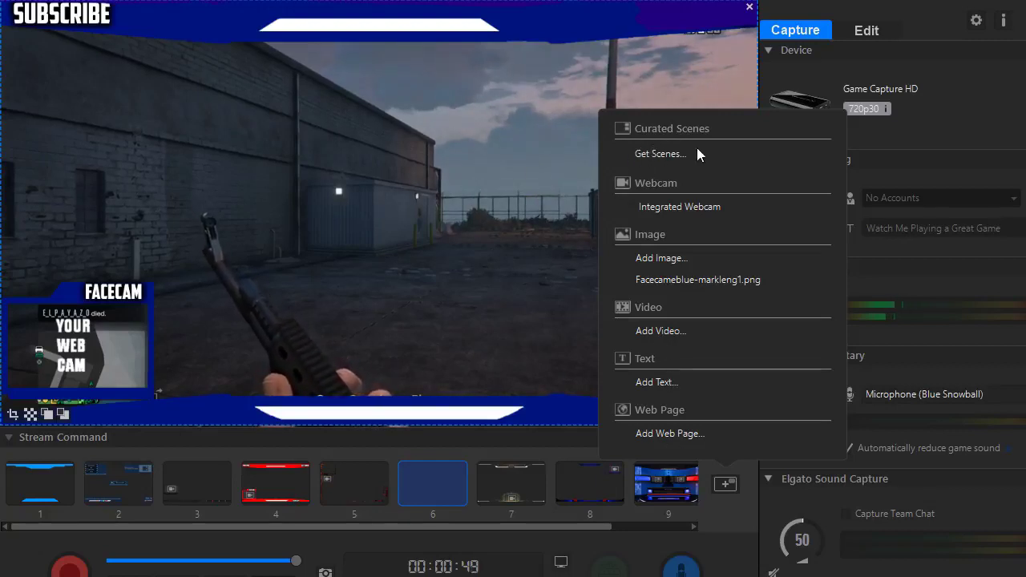
left_click(414, 342)
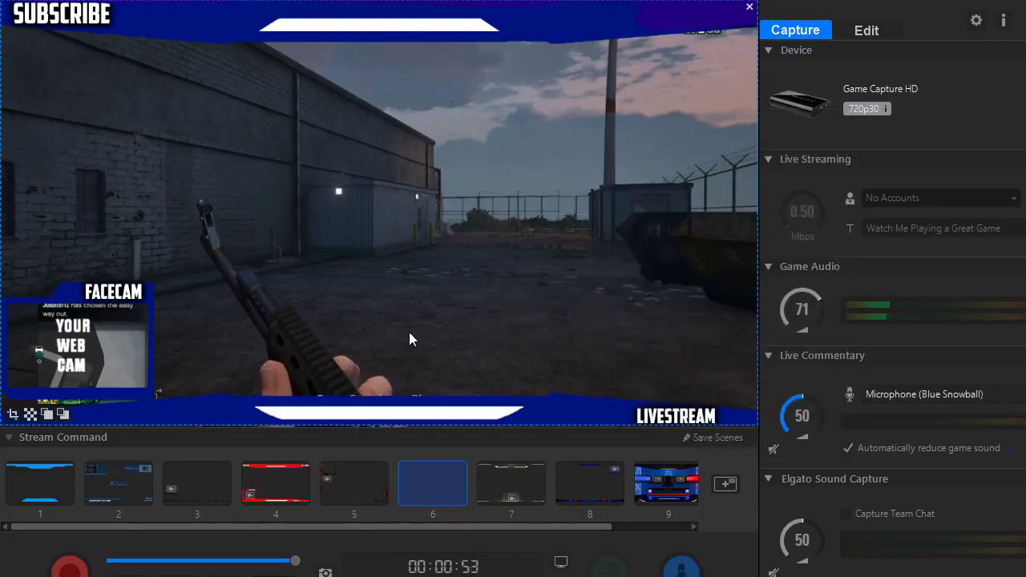
left_click(712, 439)
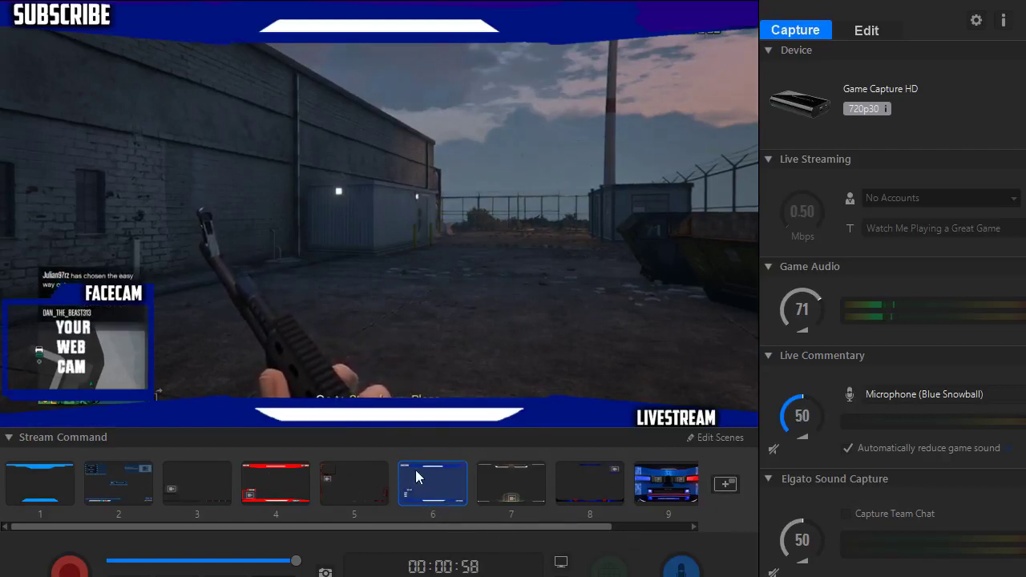
Reopen scene 6 for editing and remove its image overlay.
left_click(729, 446)
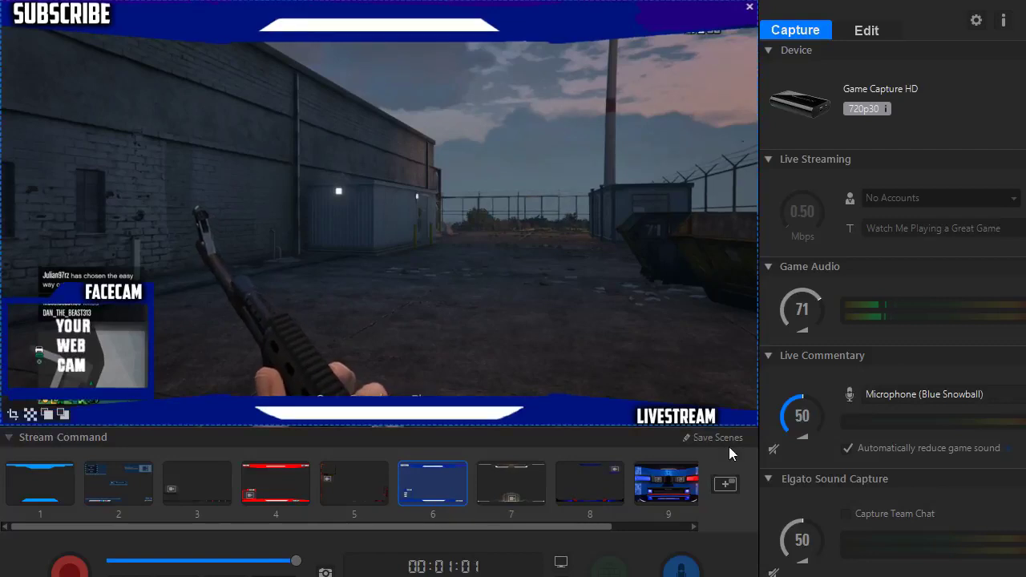
left_click(750, 10)
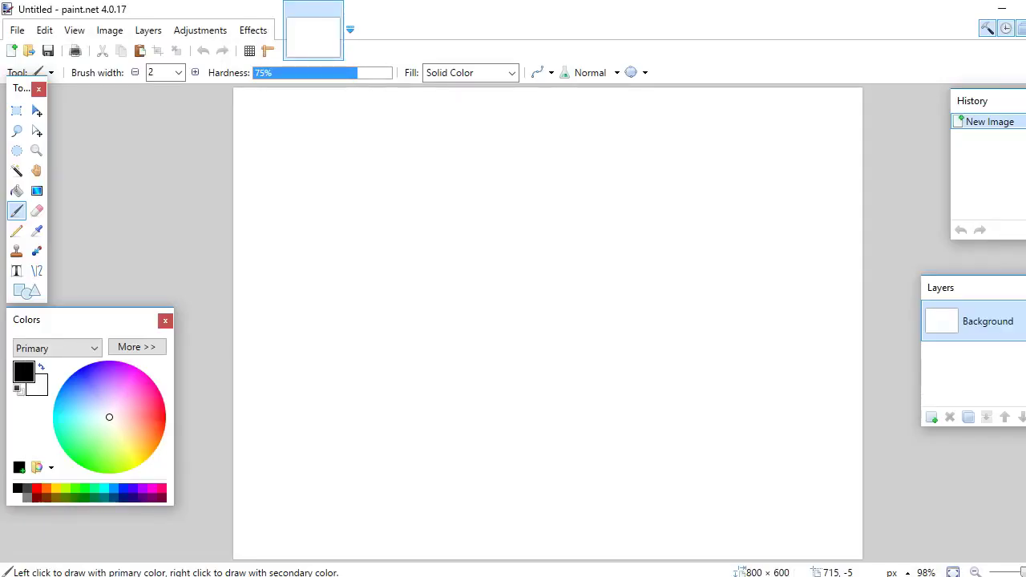
Switch to paint.net and open the Facecameblue-markleng1 image from the Desktop, with the whole overlay in view.
left_click(17, 29)
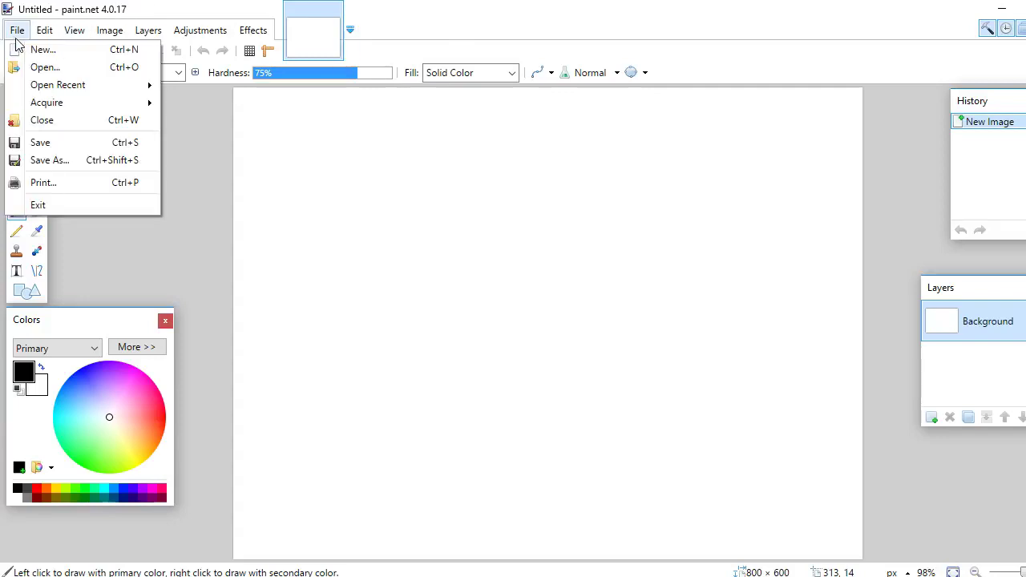
left_click(42, 69)
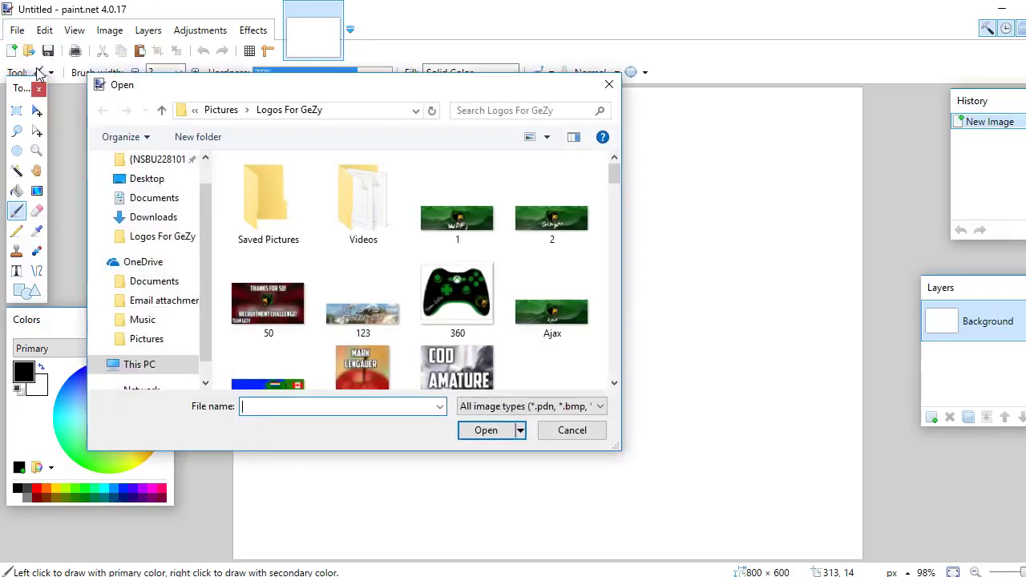
left_click(128, 178)
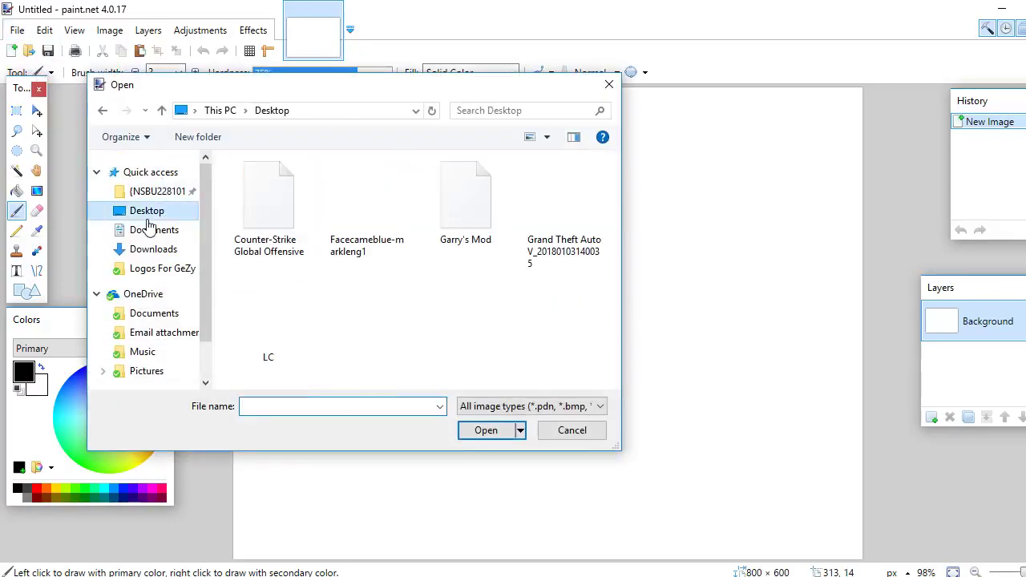
double_click(382, 223)
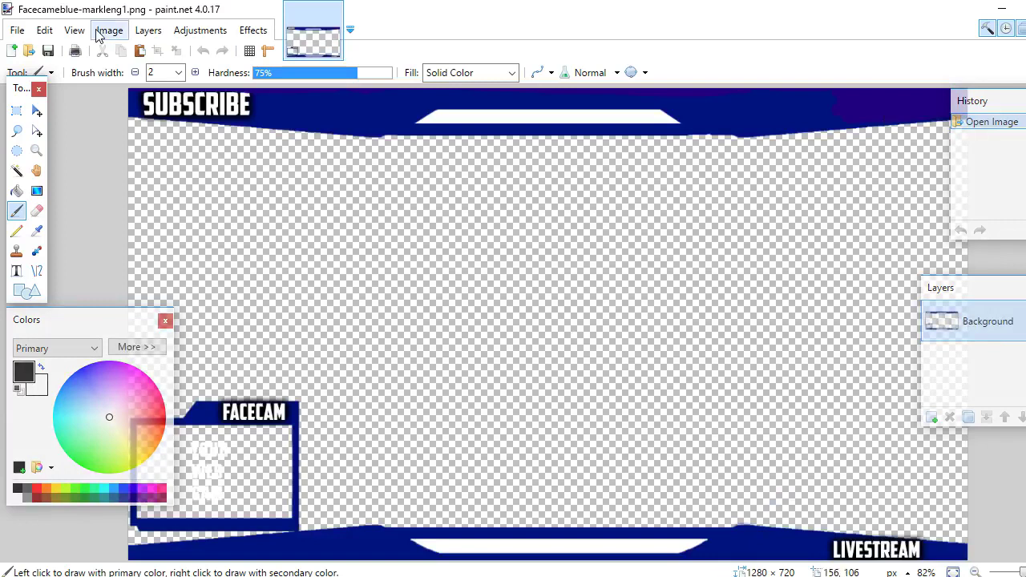
left_click(74, 30)
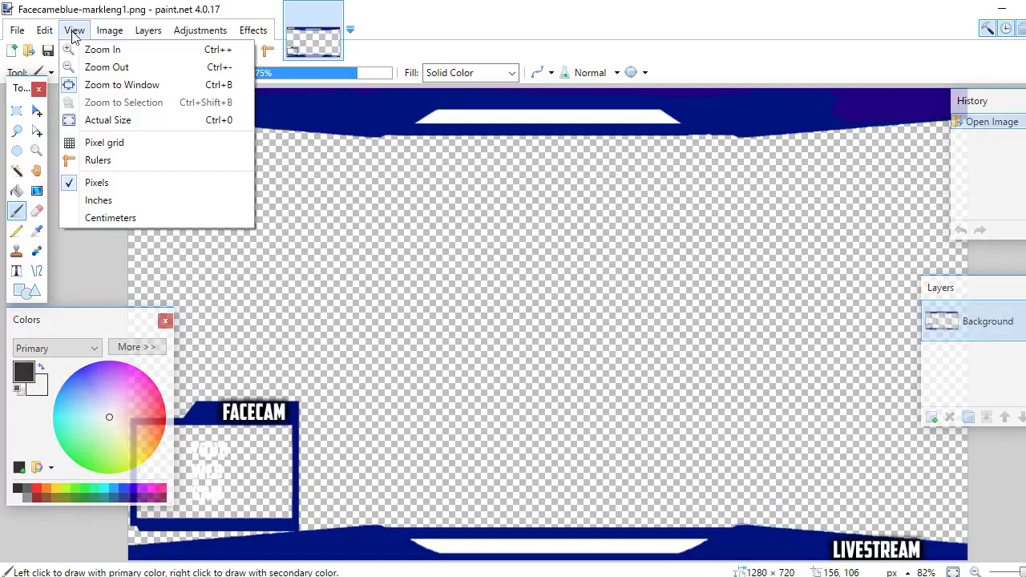
left_click(105, 67)
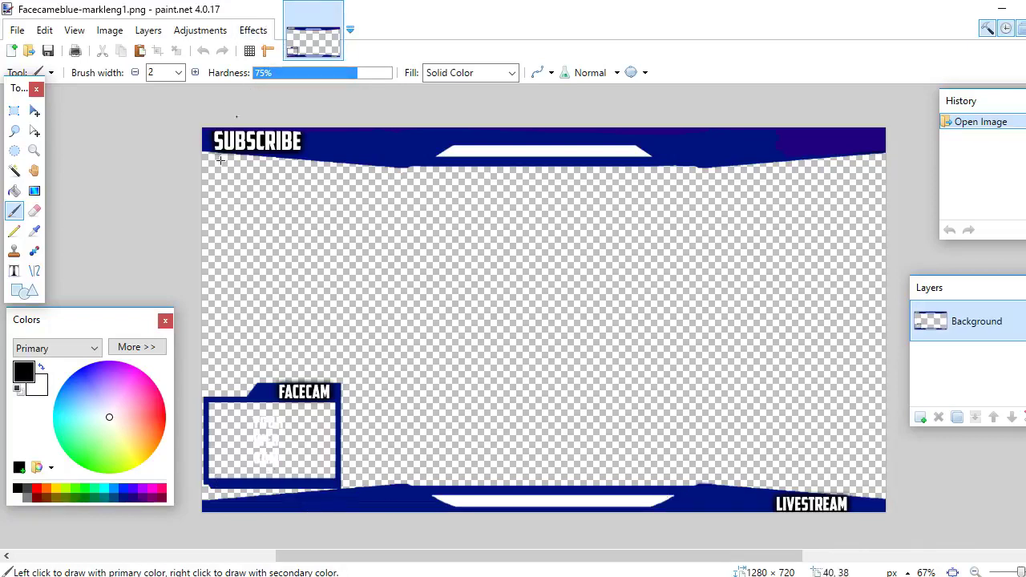
Recolor the overlay's blue upper banner, lower banner and facecam frame red with the Paint Bucket.
left_click(14, 190)
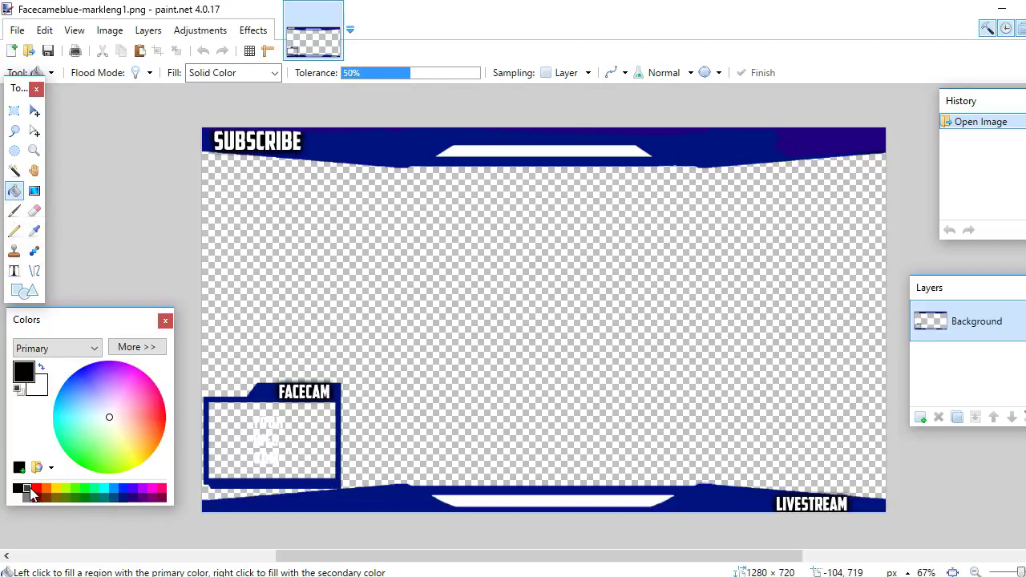
left_click(36, 491)
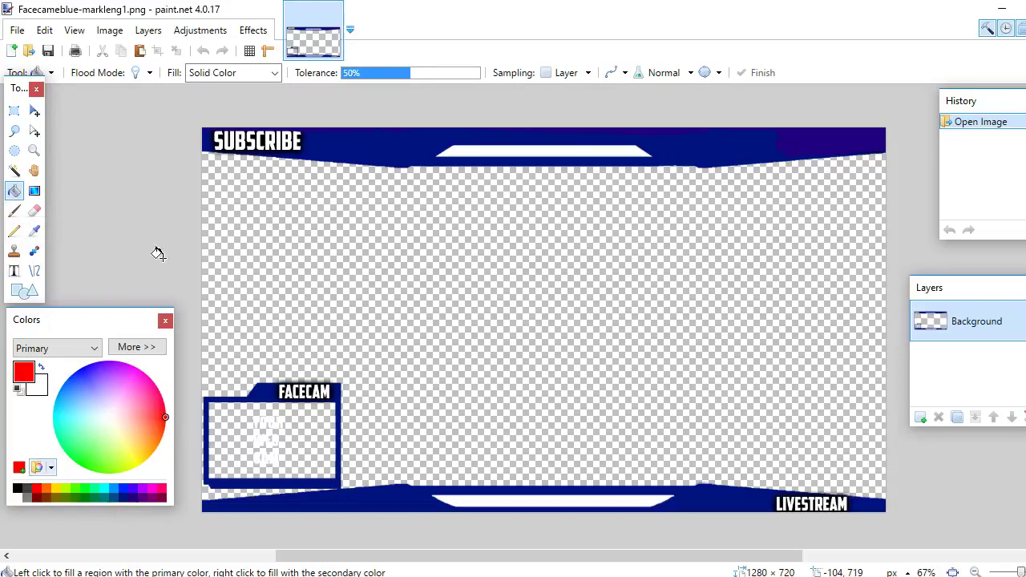
left_click(329, 145)
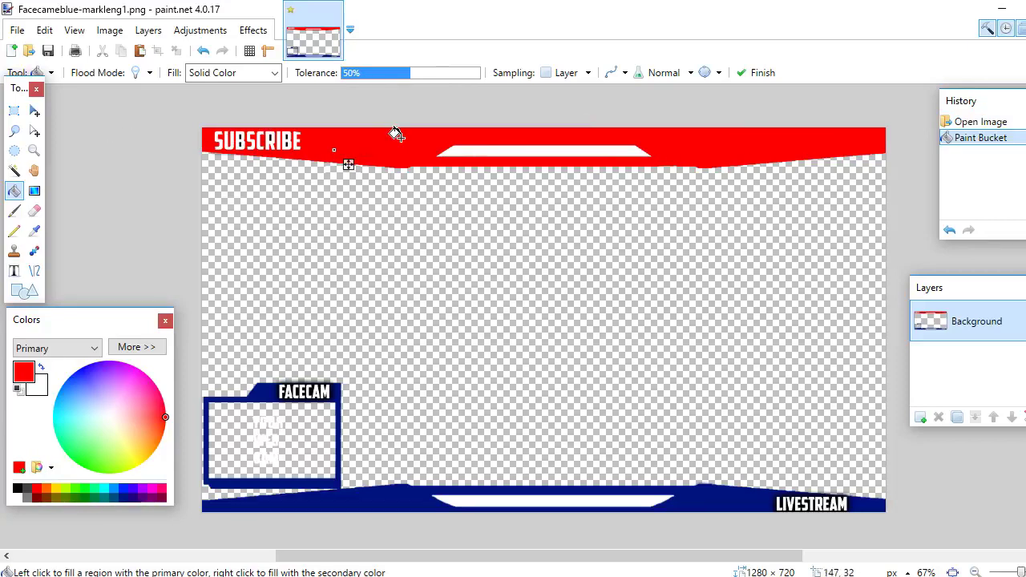
left_click(328, 505)
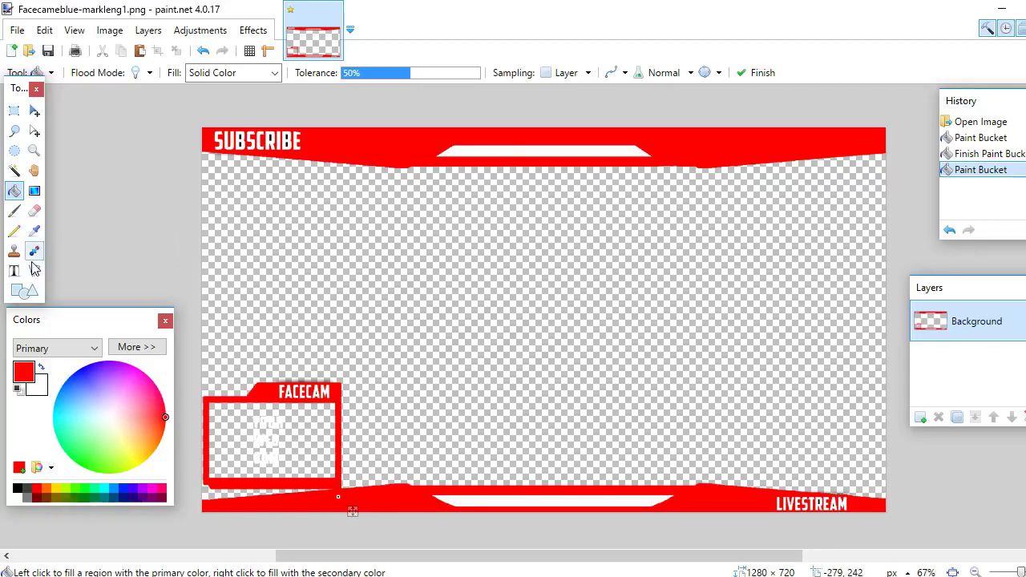
Cover the SUBSCRIBE text in red, filling the S and painting over the remaining letters with a brush width of 50.
left_click(224, 142)
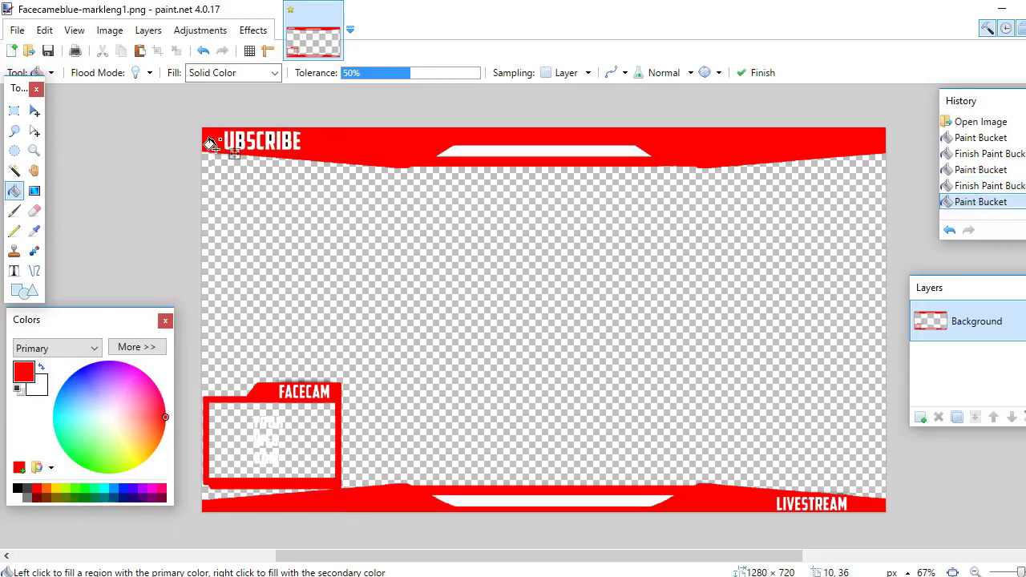
left_click(24, 209)
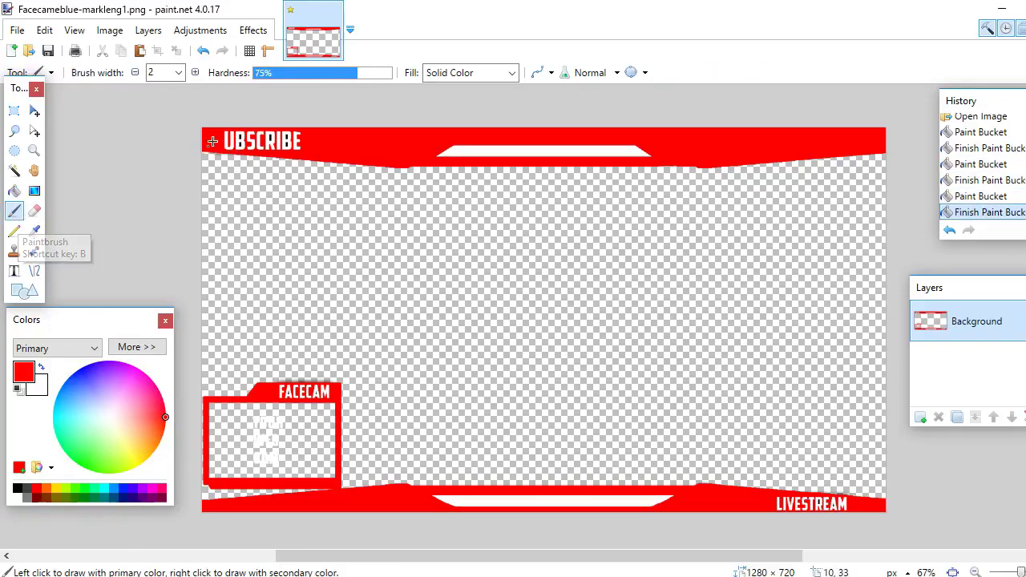
left_click(178, 72)
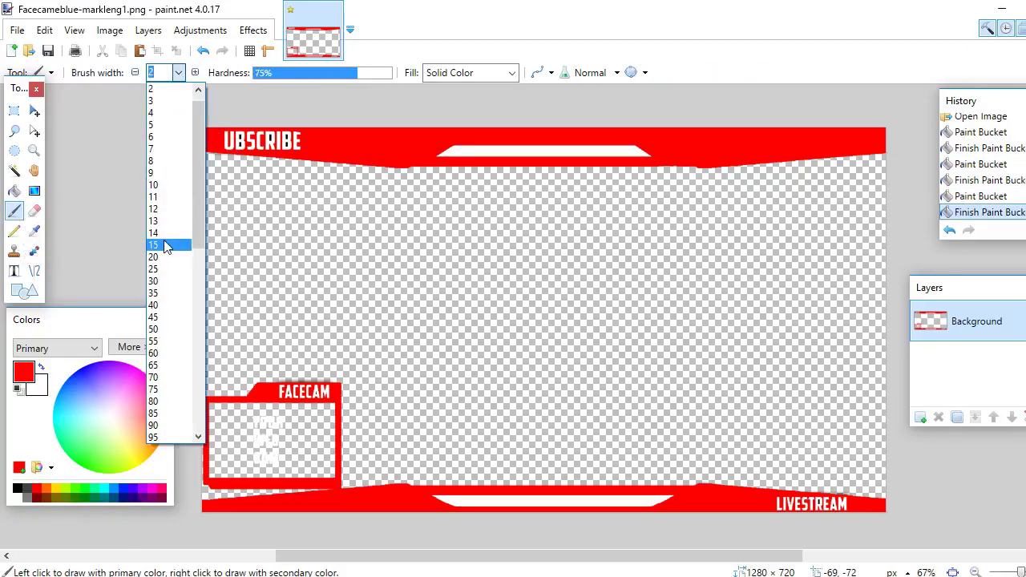
left_click(165, 245)
left_click(178, 72)
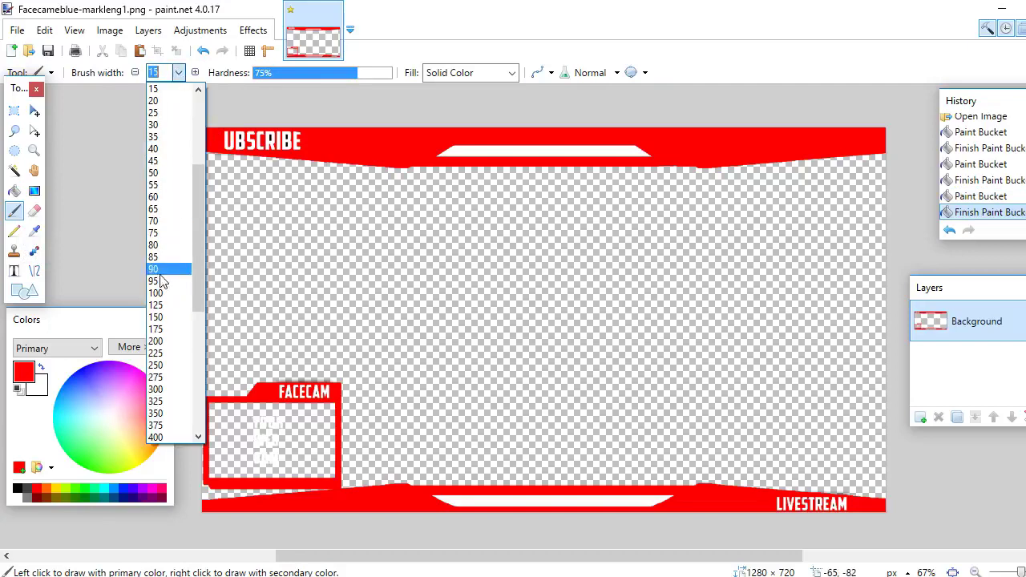
left_click(154, 172)
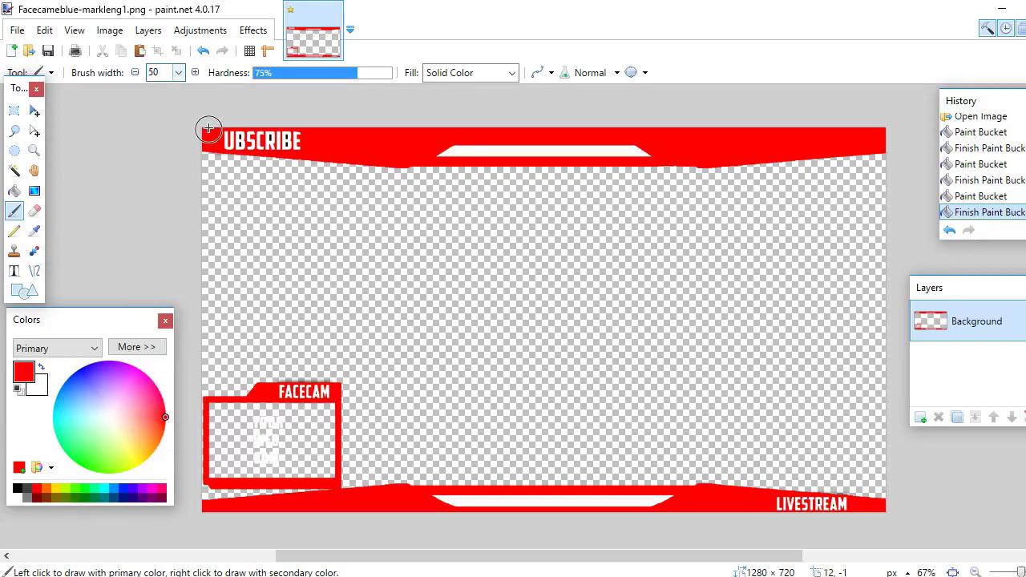
mouse_move(213, 137)
left_mouse_down()
mouse_move(305, 133)
mouse_move(215, 139)
left_mouse_up()
mouse_move(772, 504)
left_mouse_down()
mouse_move(856, 502)
mouse_move(871, 514)
left_mouse_up()
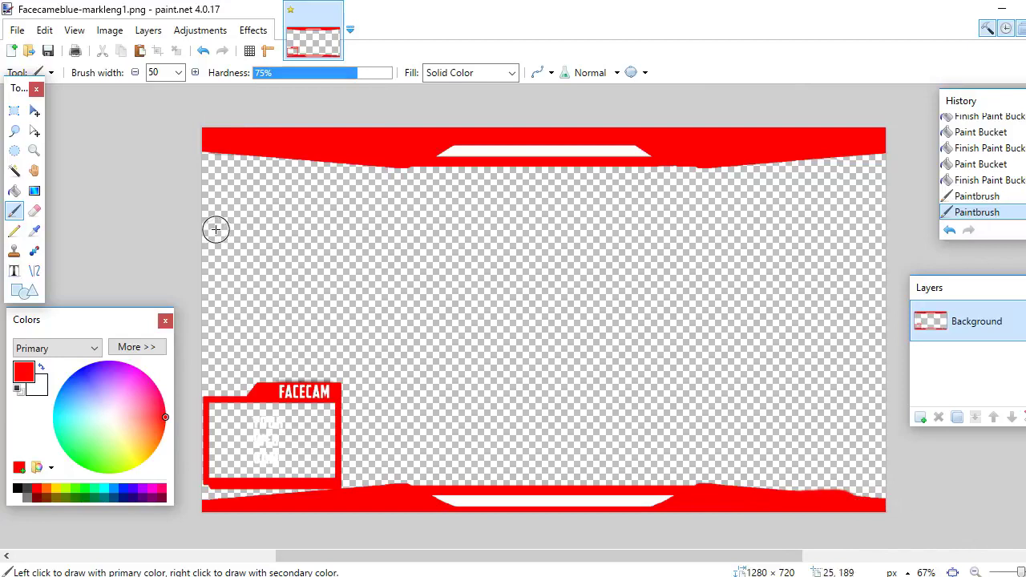
left_click(44, 30)
left_click(61, 50)
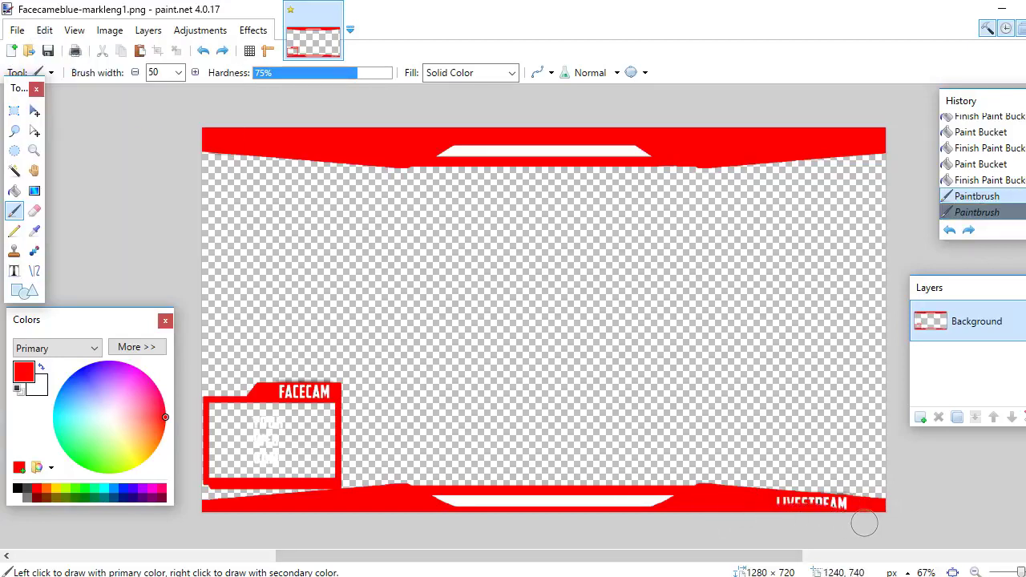
Paint over the LIVESTREAM text on the lower banner in red with the 50-wide brush.
mouse_move(861, 525)
left_mouse_down()
mouse_move(839, 502)
mouse_move(791, 500)
mouse_move(809, 513)
left_mouse_up()
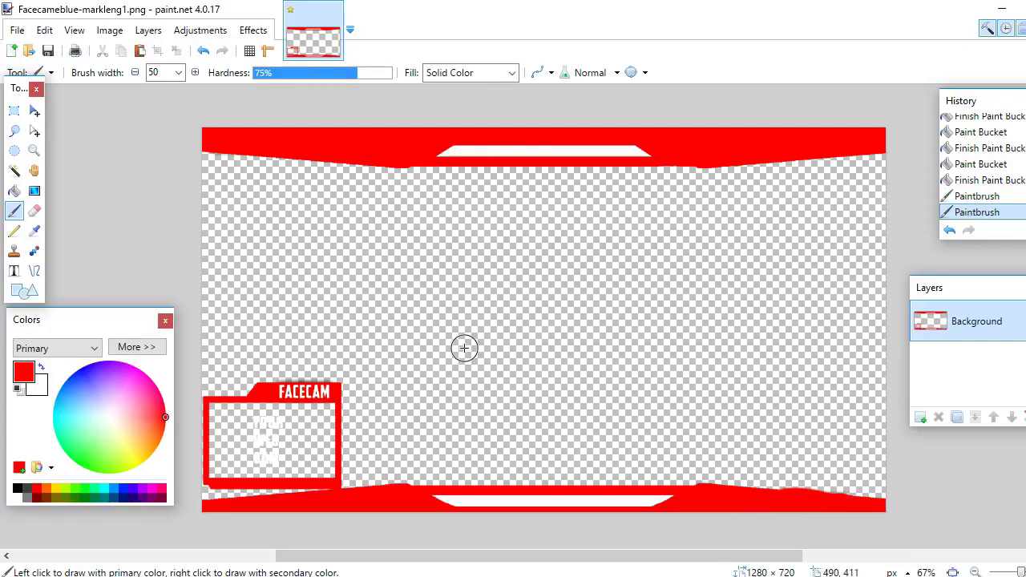